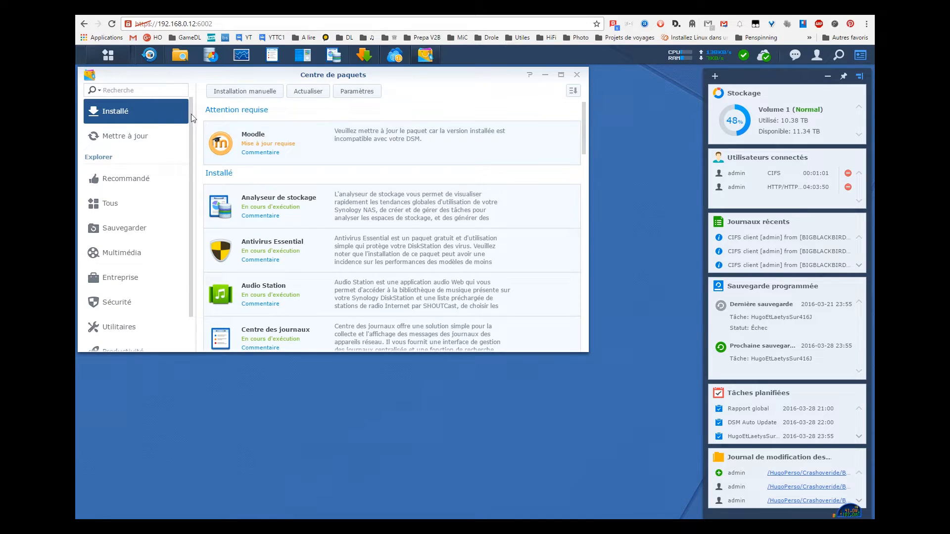
# - Search the package centre for docker
pyautogui.click(127, 89)
pyautogui.write('docker')
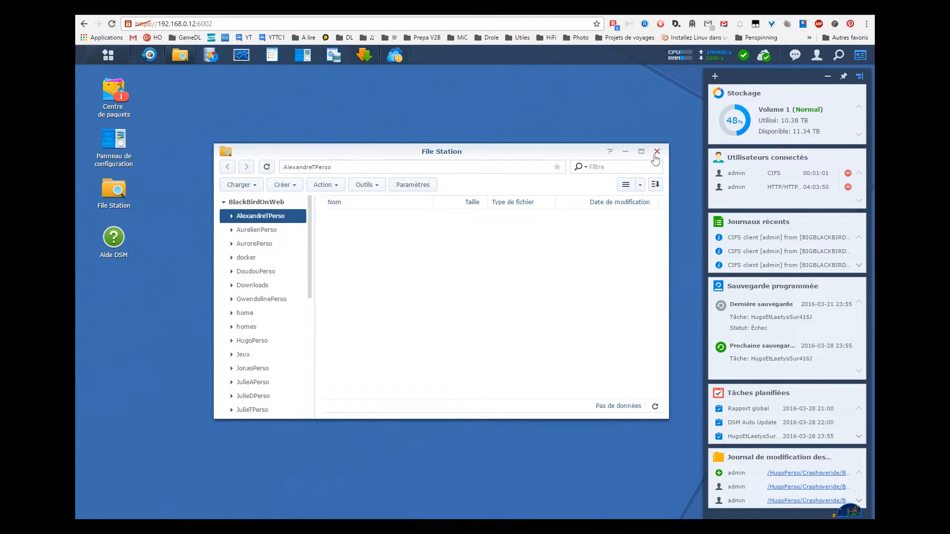
# - Open a fresh File Station window and browse to the docker/lxqt/Desktop folder
pyautogui.click(657, 153)
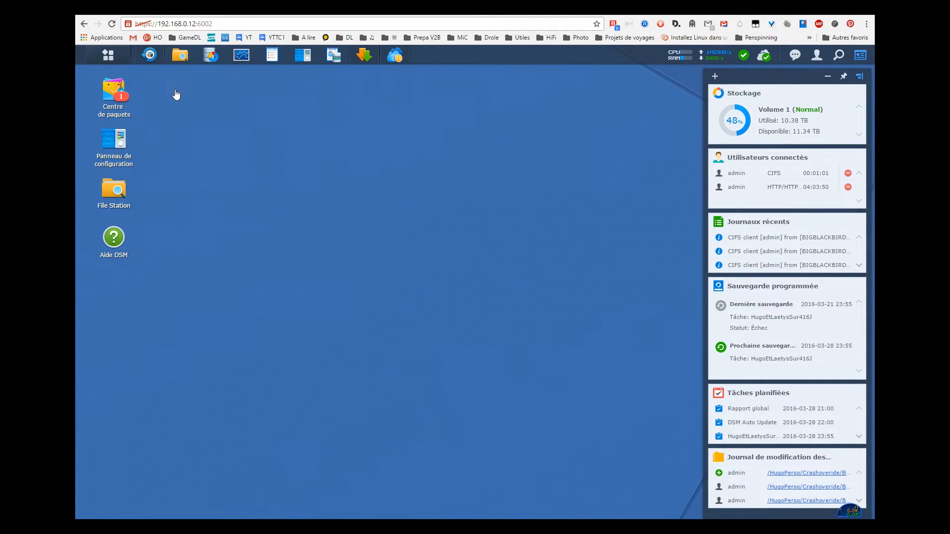
pyautogui.click(179, 57)
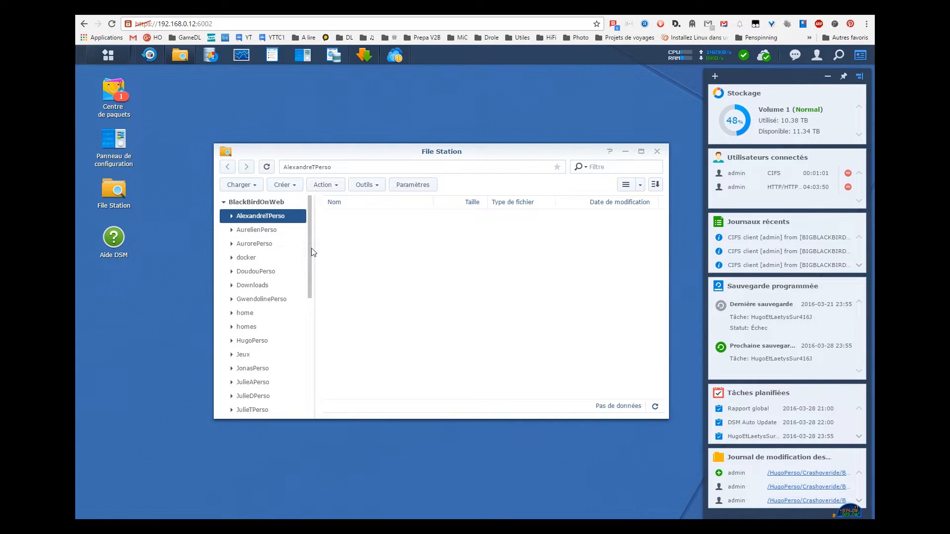
pyautogui.scroll(-2, 309, 258)
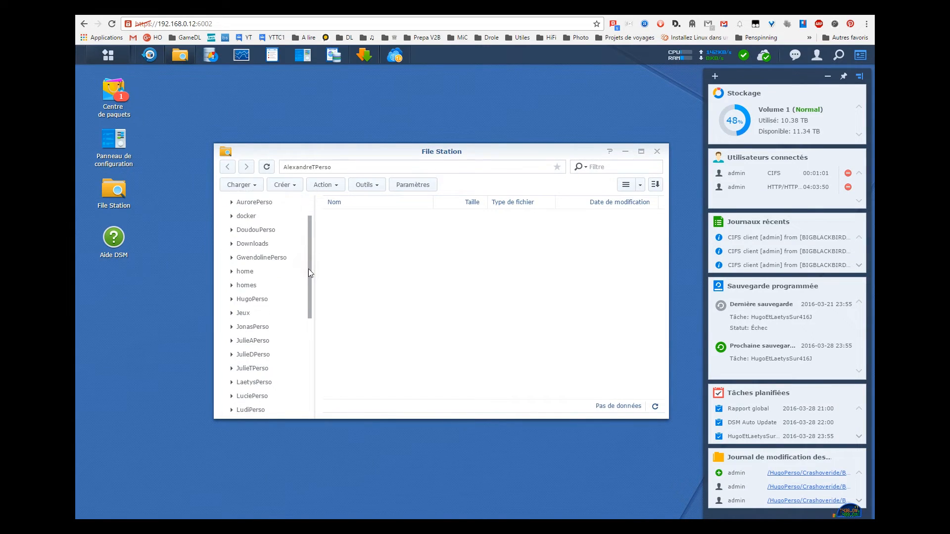
pyautogui.click(237, 219)
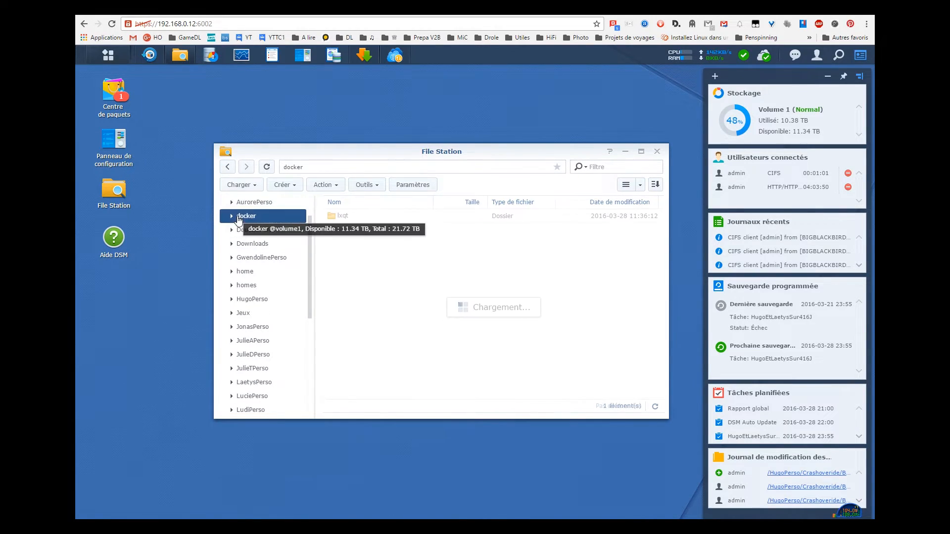
pyautogui.doubleClick(344, 218)
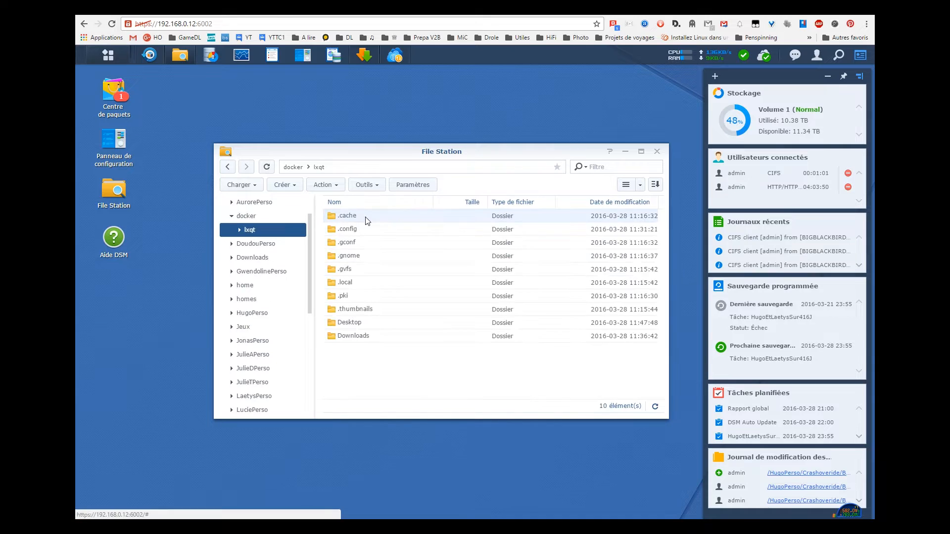
pyautogui.doubleClick(352, 323)
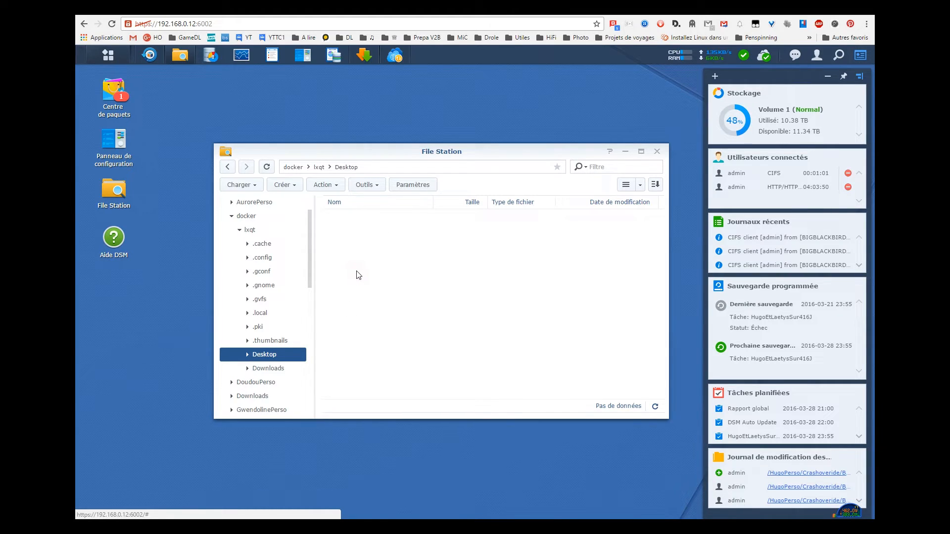
# - Copy the file 80+.mp4 from the video/Vidéos Perso/tutos folder
pyautogui.moveTo(311, 258); pyautogui.dragTo(325, 414)
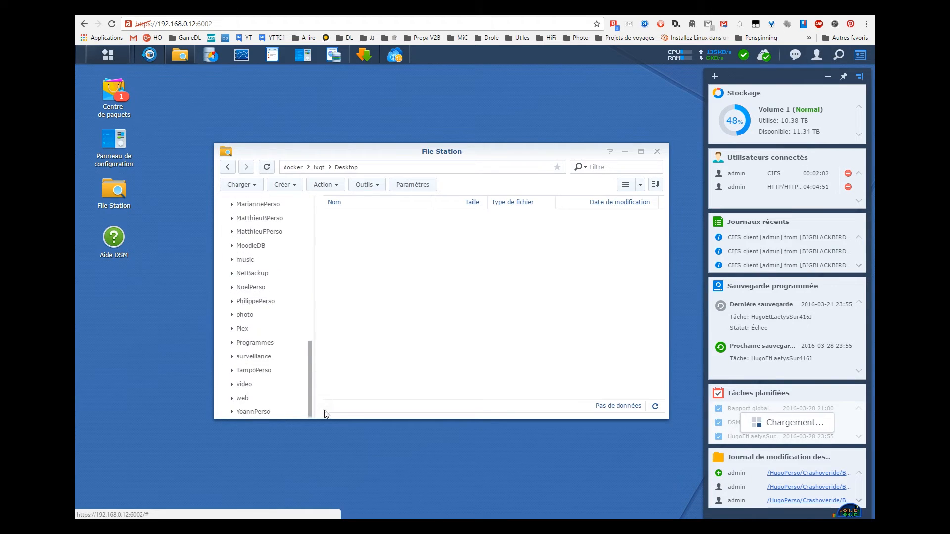
pyautogui.click(231, 385)
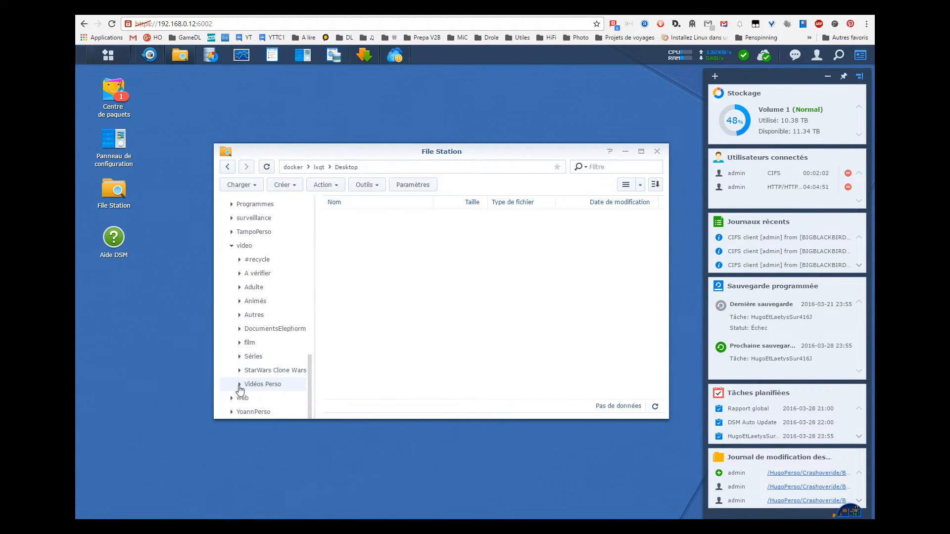
pyautogui.click(239, 384)
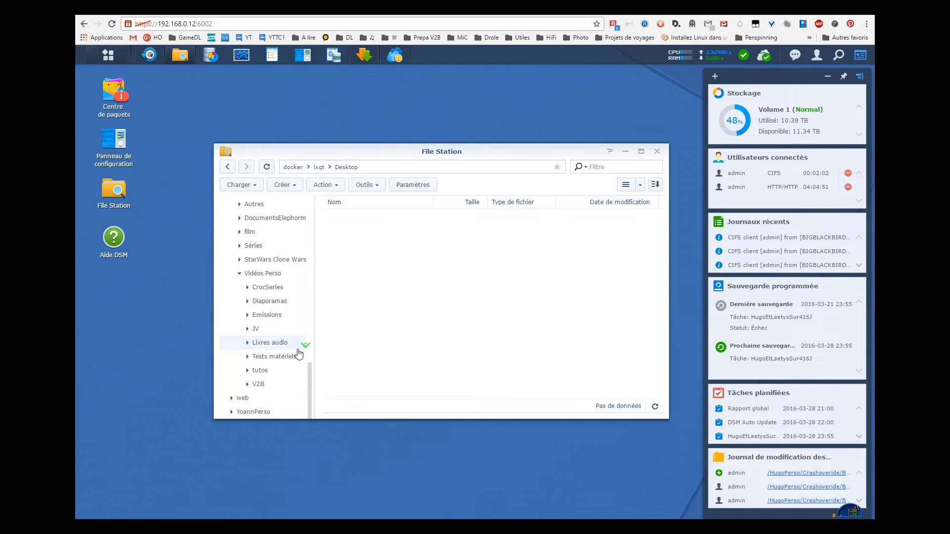
pyautogui.click(249, 370)
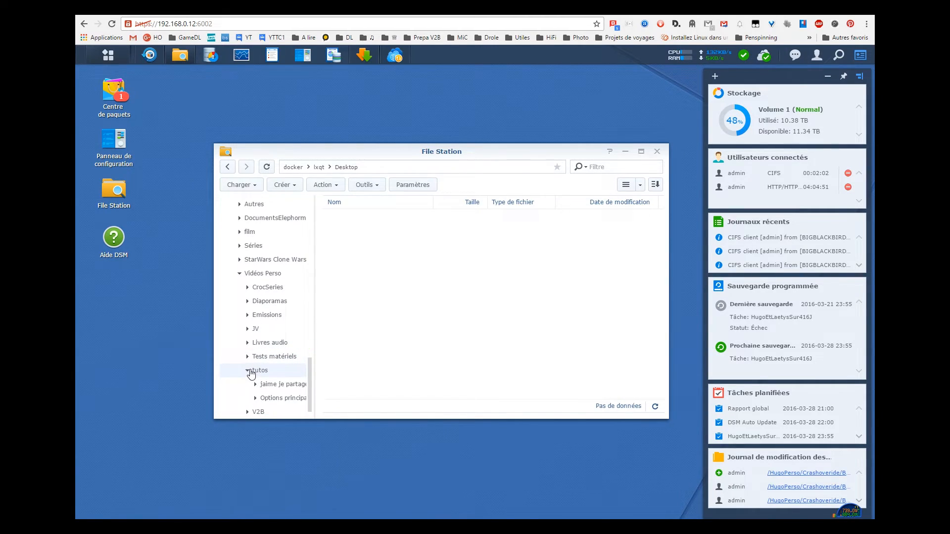
pyautogui.click(271, 344)
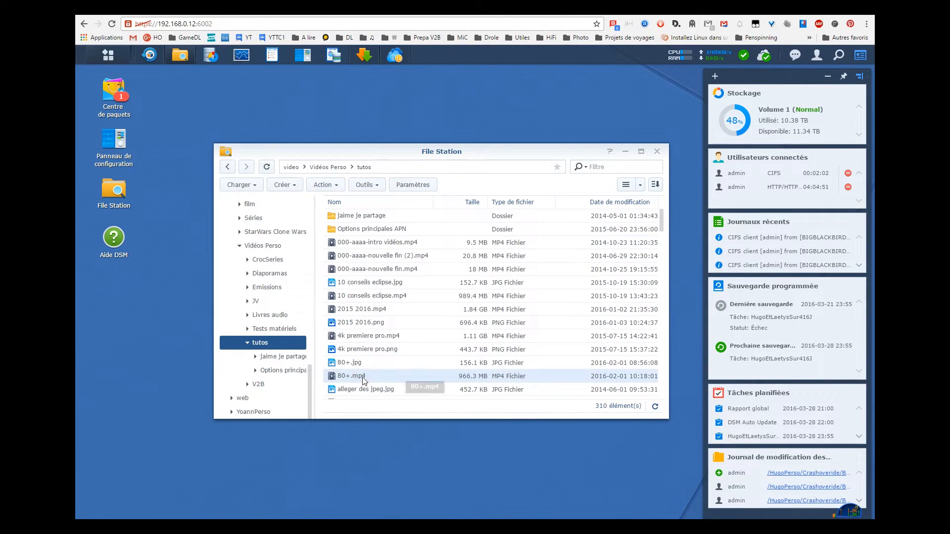
pyautogui.rightClick(364, 380)
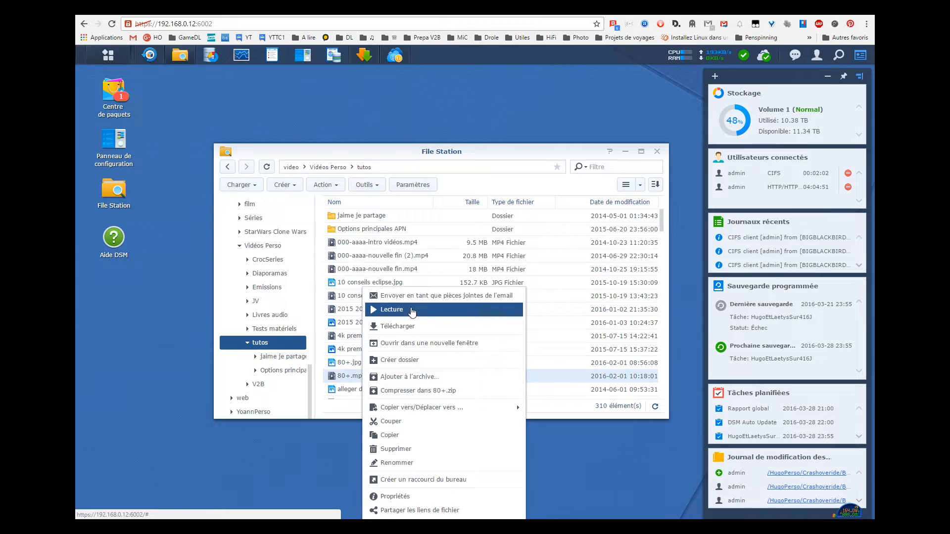
pyautogui.click(411, 436)
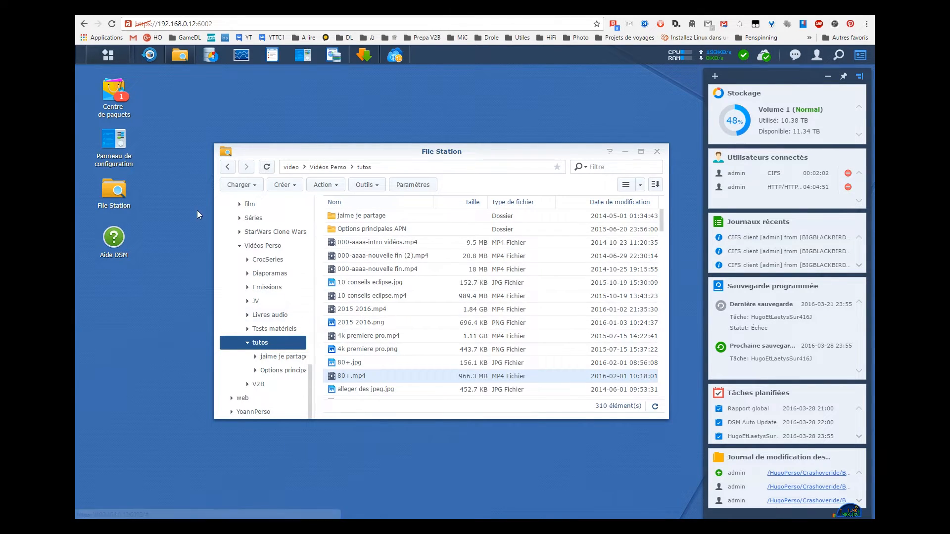
# - Paste the copied video into the docker/lxqt/Desktop folder with the overwrite option
pyautogui.scroll(10, 267, 268)
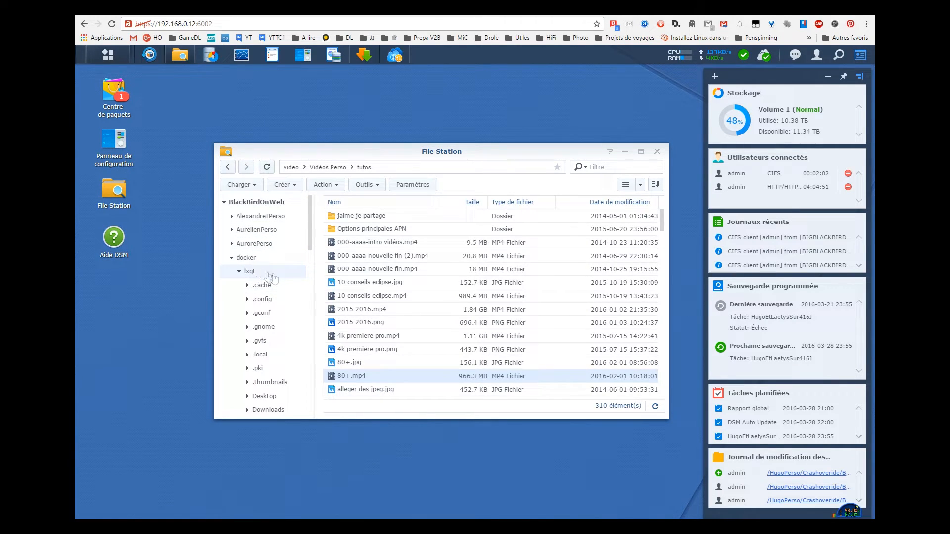
pyautogui.click(270, 398)
pyautogui.rightClick(395, 250)
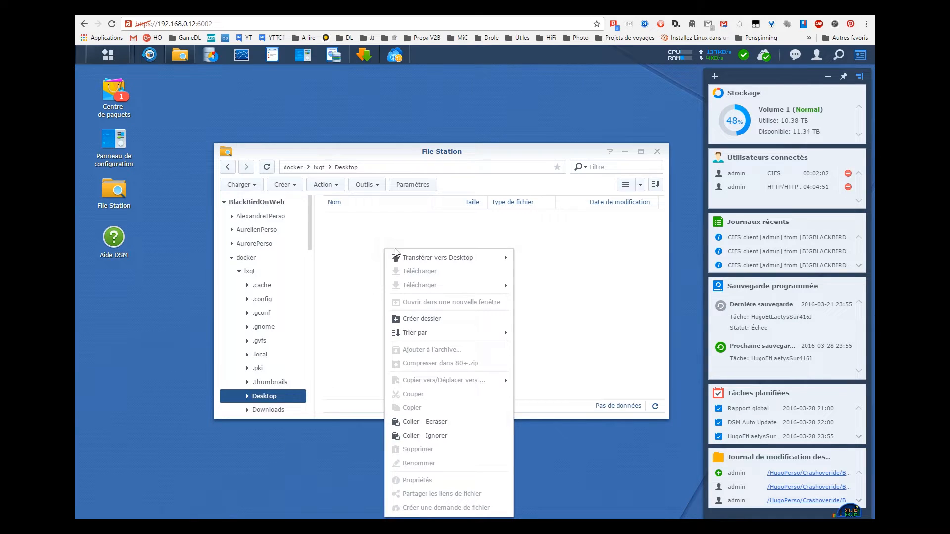
pyautogui.click(445, 421)
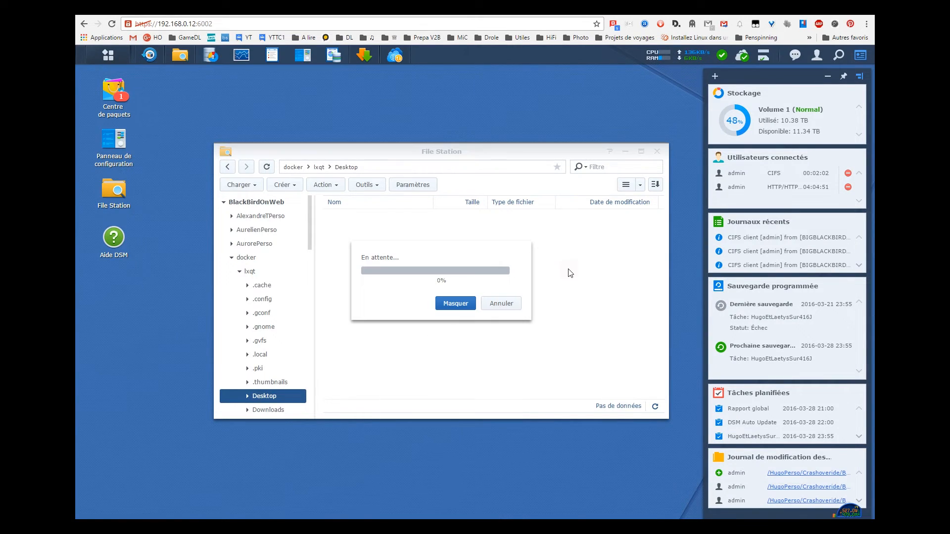
# - Launch Docker on the NAS and dismiss its welcome message to view the overview of running containers
pyautogui.click(109, 59)
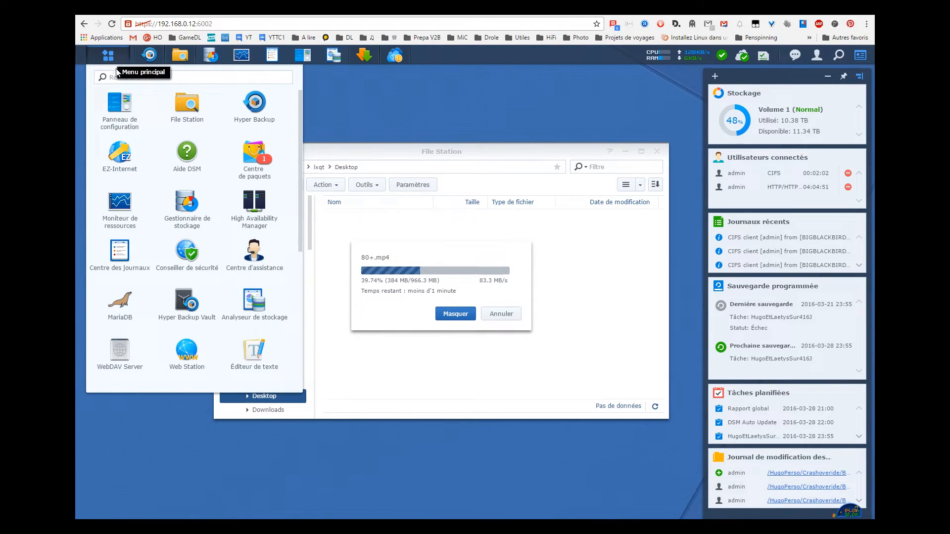
pyautogui.scroll(-5, 195, 211)
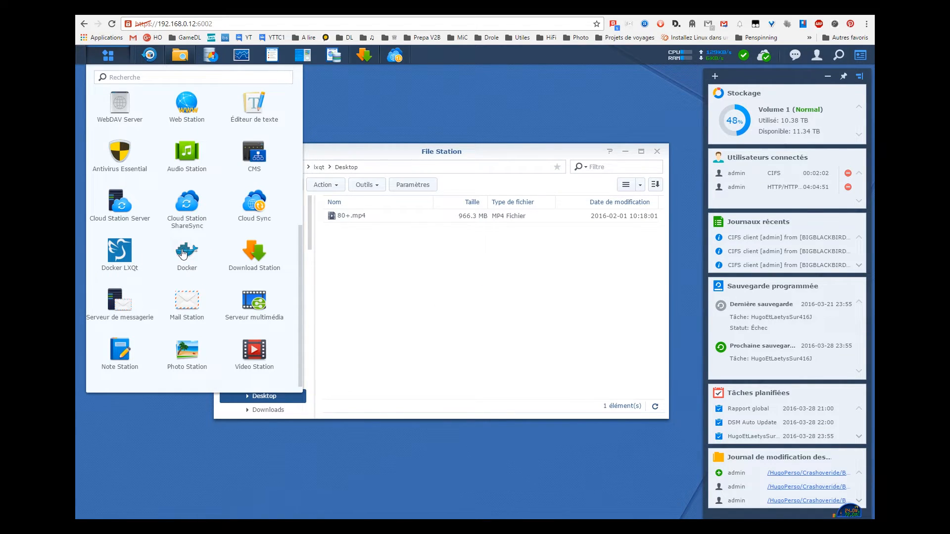
pyautogui.click(183, 254)
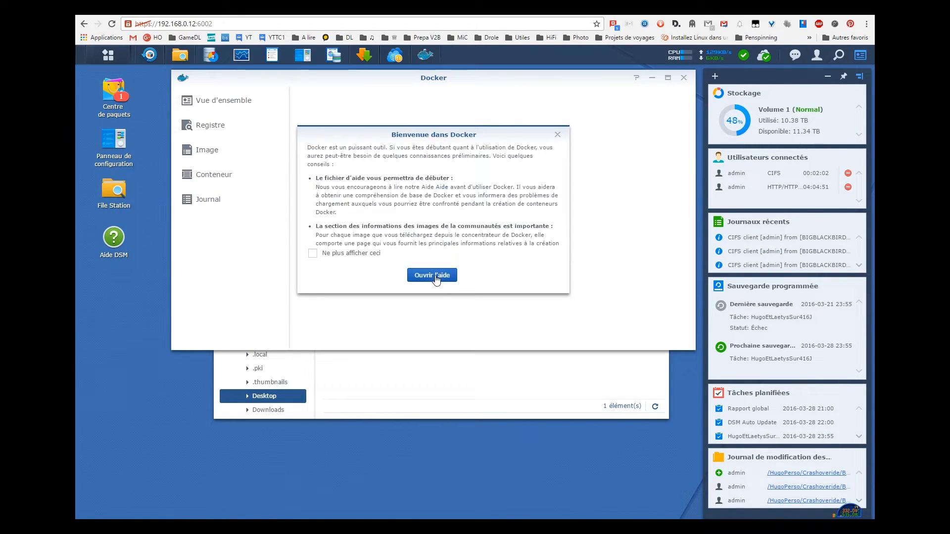
pyautogui.click(558, 134)
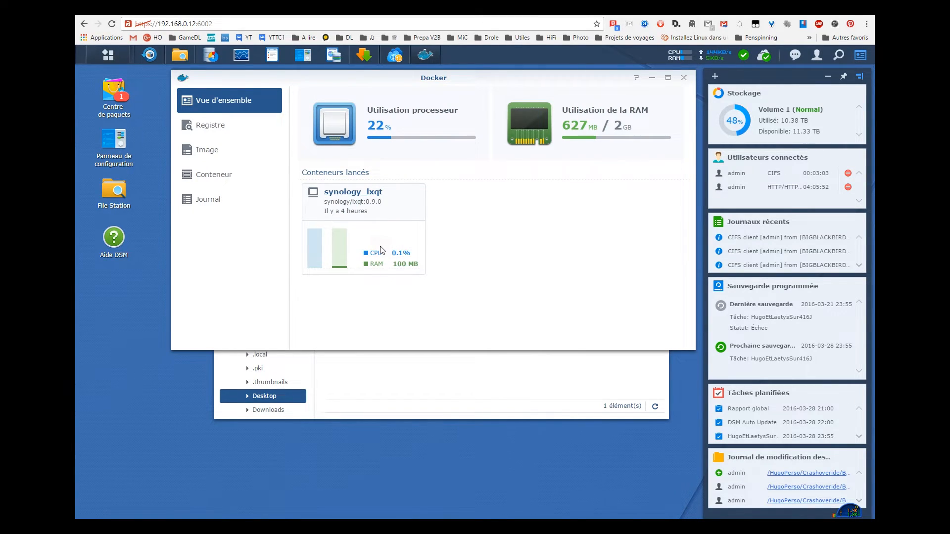
# - Examine Docker's registry, image and container sections, and select the synology/lxqt:0.9.0 image
pyautogui.click(209, 127)
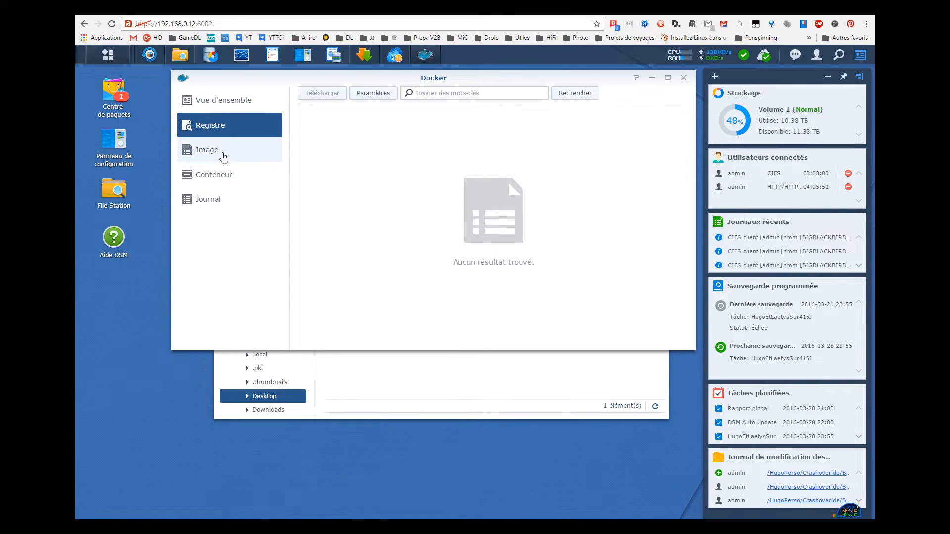
pyautogui.click(222, 154)
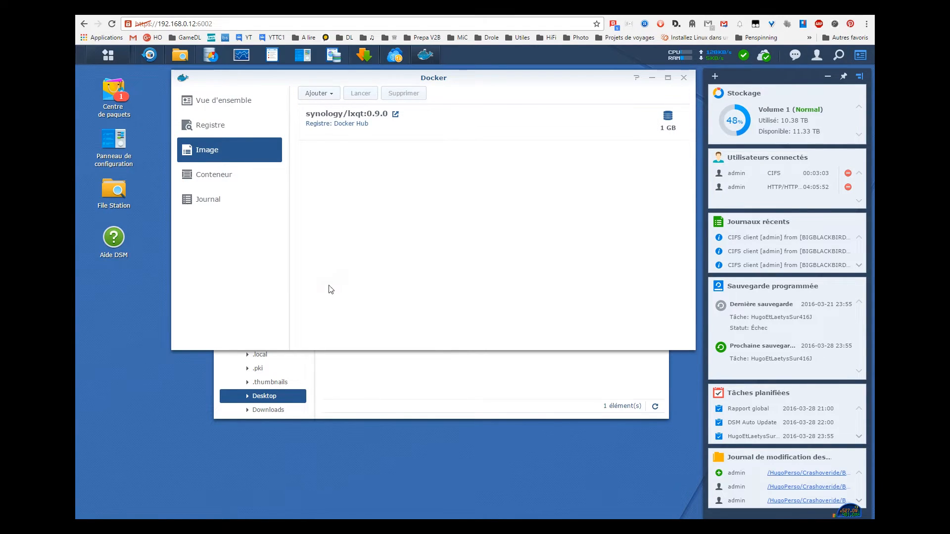
pyautogui.click(237, 179)
pyautogui.click(227, 149)
pyautogui.click(345, 107)
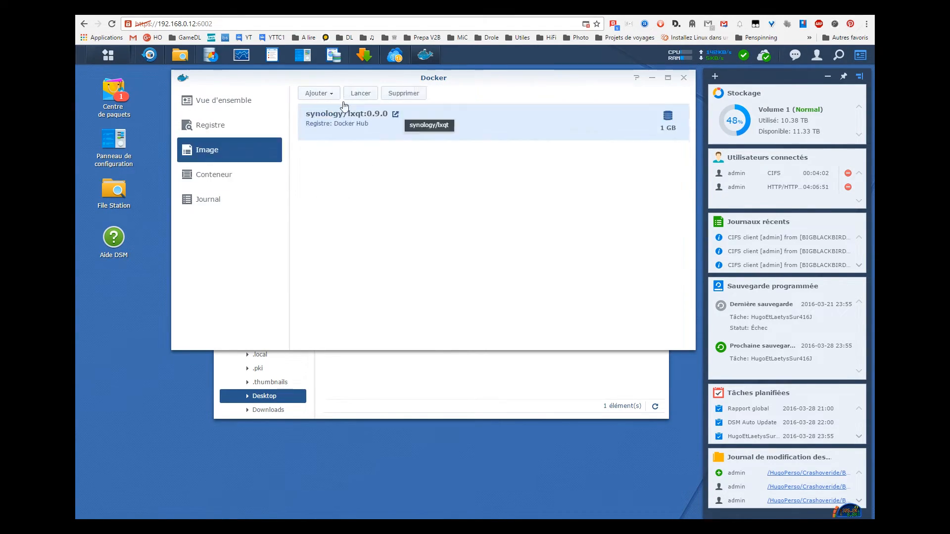
# - Close Docker and launch the Docker LXQt remote desktop
pyautogui.click(109, 56)
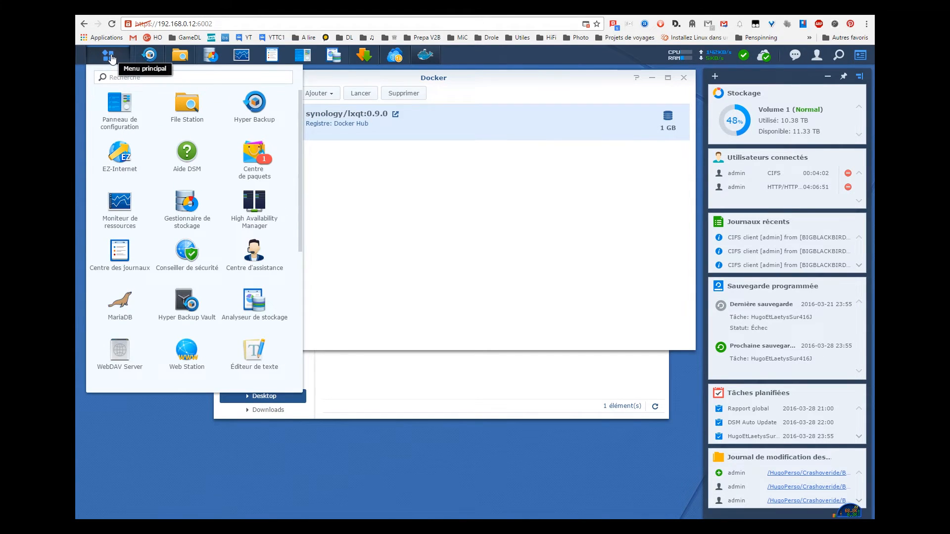
pyautogui.click(109, 56)
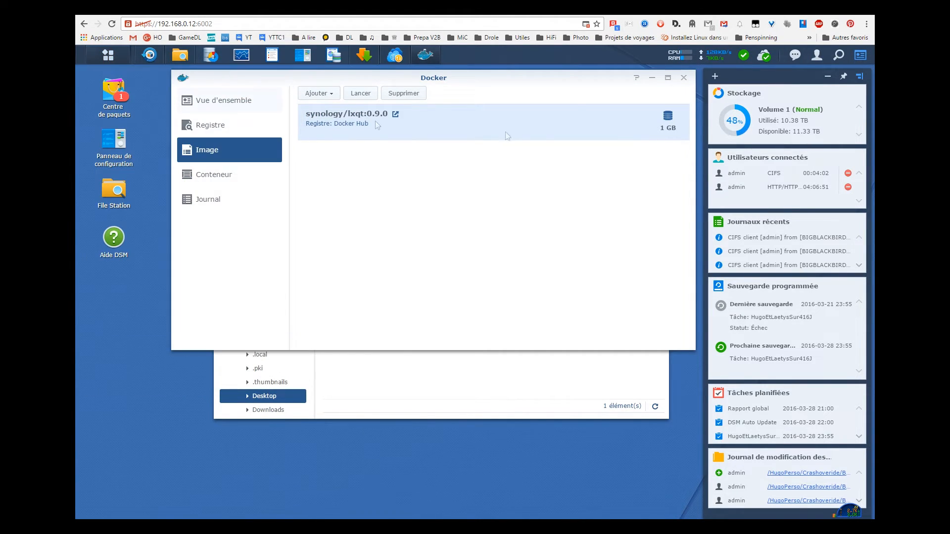
pyautogui.click(684, 78)
pyautogui.click(109, 56)
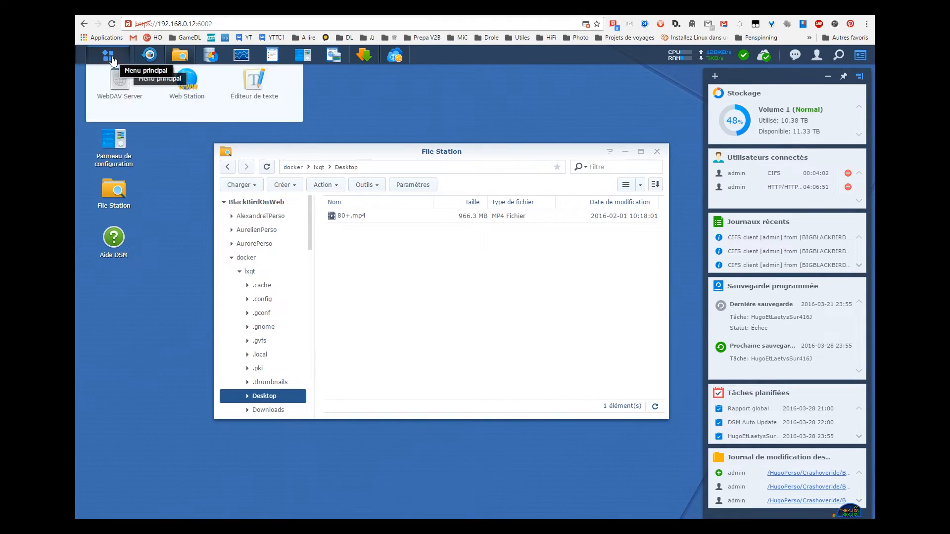
pyautogui.scroll(-5, 117, 194)
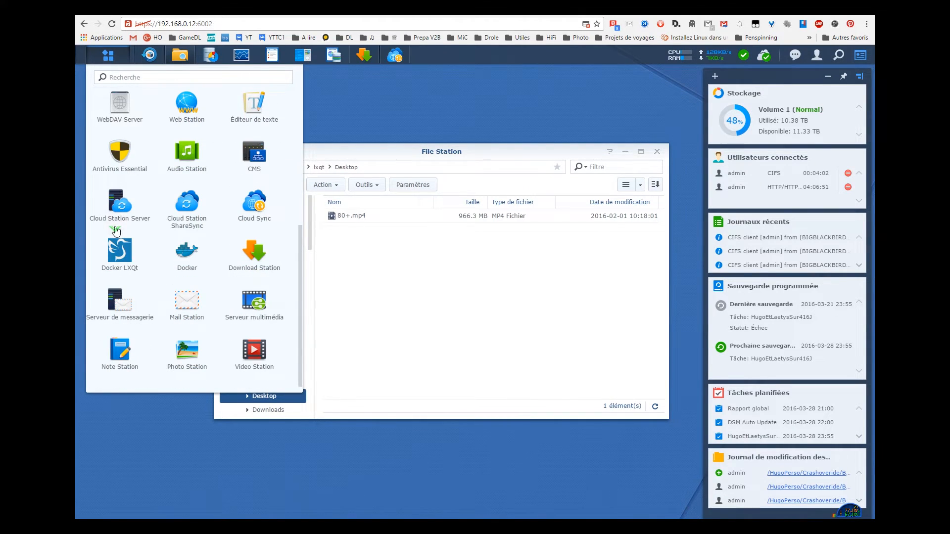
pyautogui.click(120, 252)
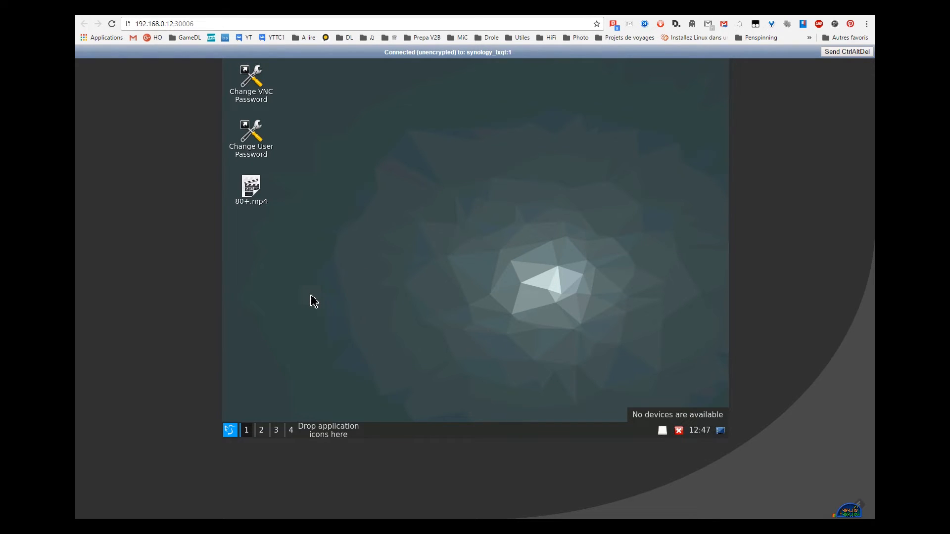
# - Launch Google Chrome inside the LXQt desktop and load youtube.com
pyautogui.click(231, 430)
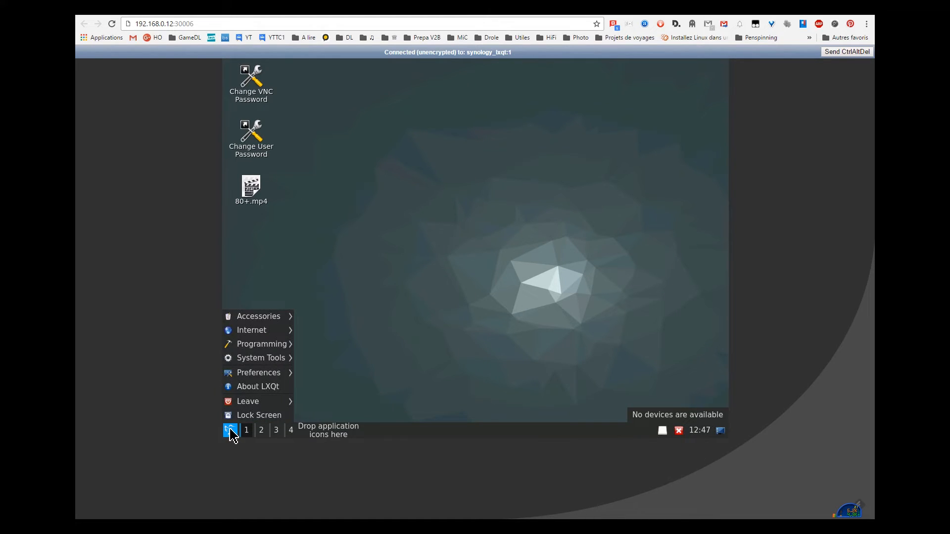
pyautogui.moveTo(274, 331)
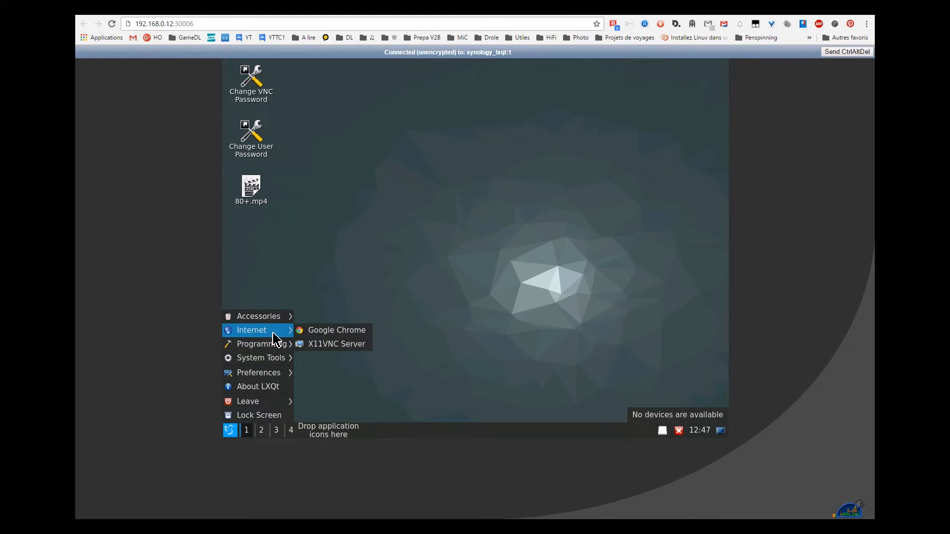
pyautogui.click(332, 330)
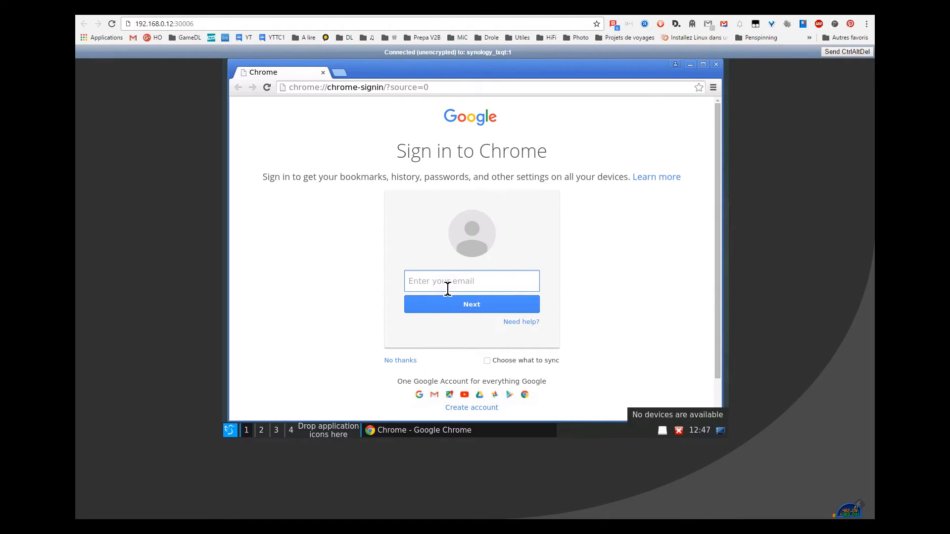
pyautogui.click(380, 89)
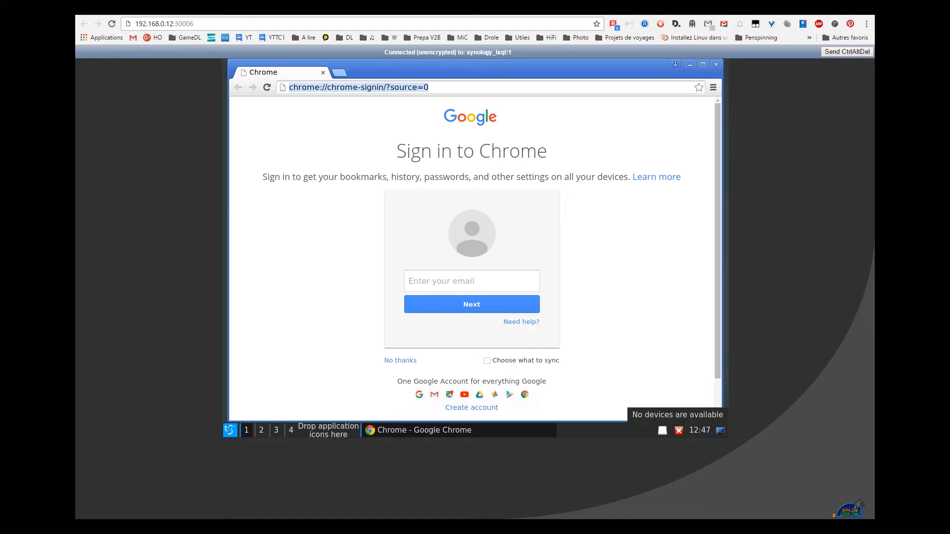
pyautogui.write('youtube.com')
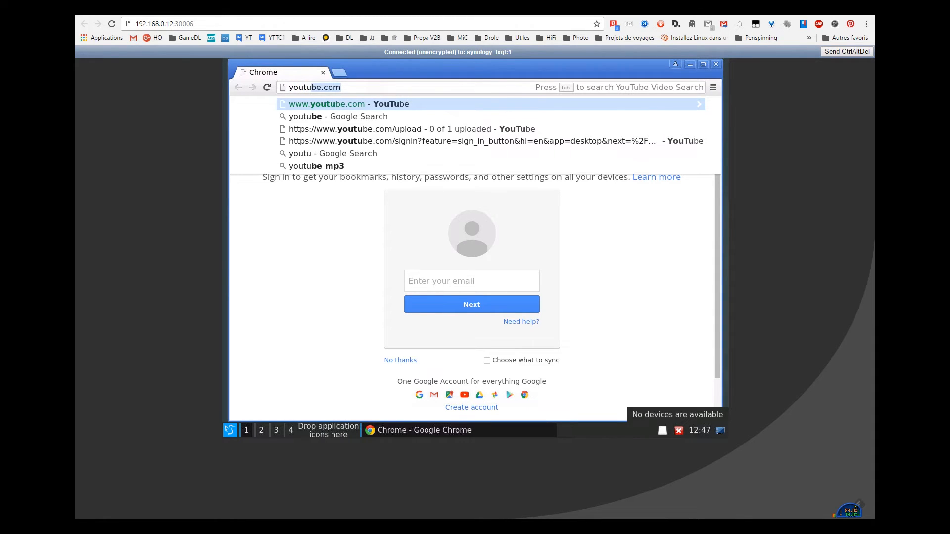
pyautogui.press('Return')
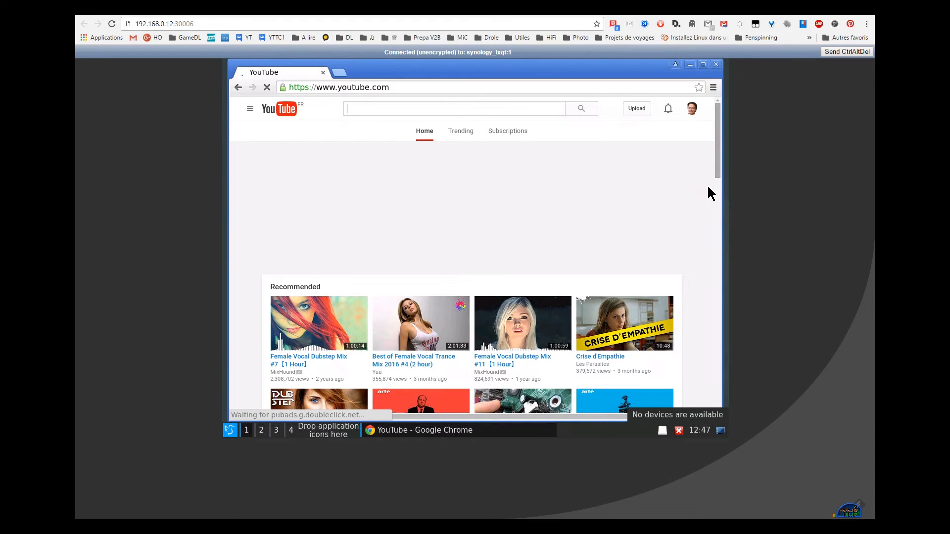
# - Start a YouTube upload of the 80+.mp4 file from the LXQt Desktop folder
pyautogui.click(637, 108)
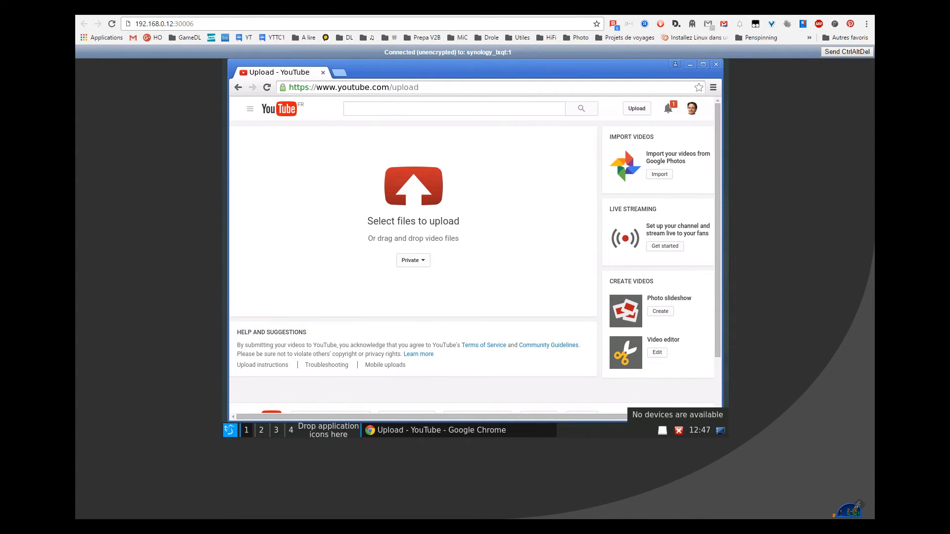
pyautogui.click(408, 178)
pyautogui.click(324, 191)
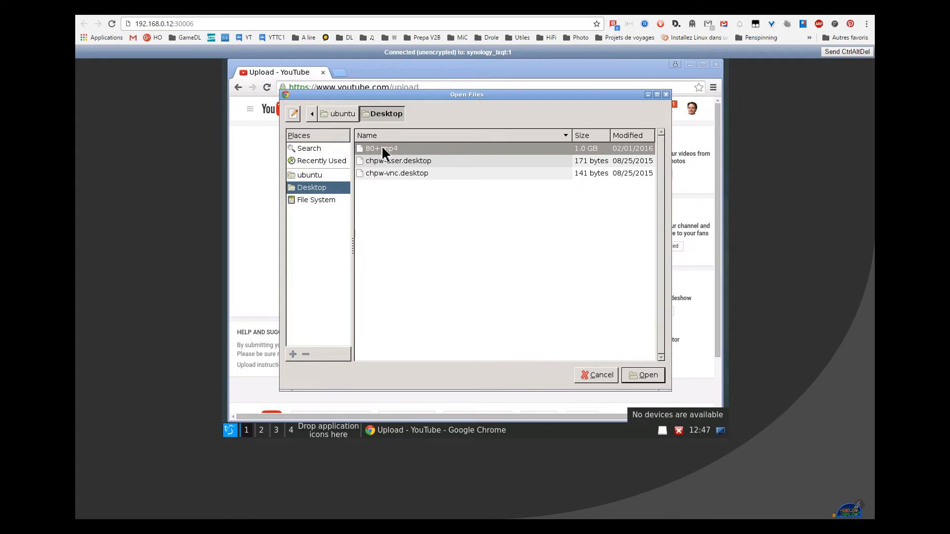
pyautogui.doubleClick(381, 154)
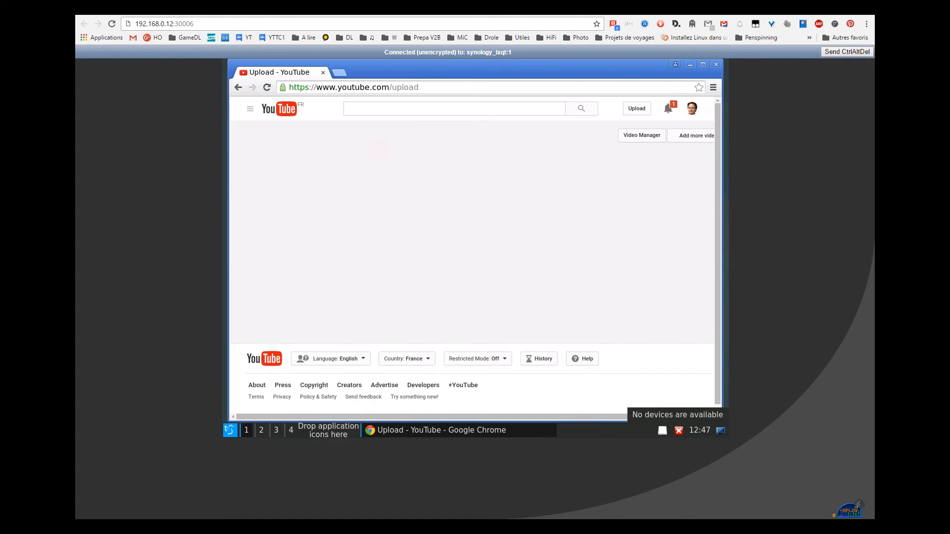